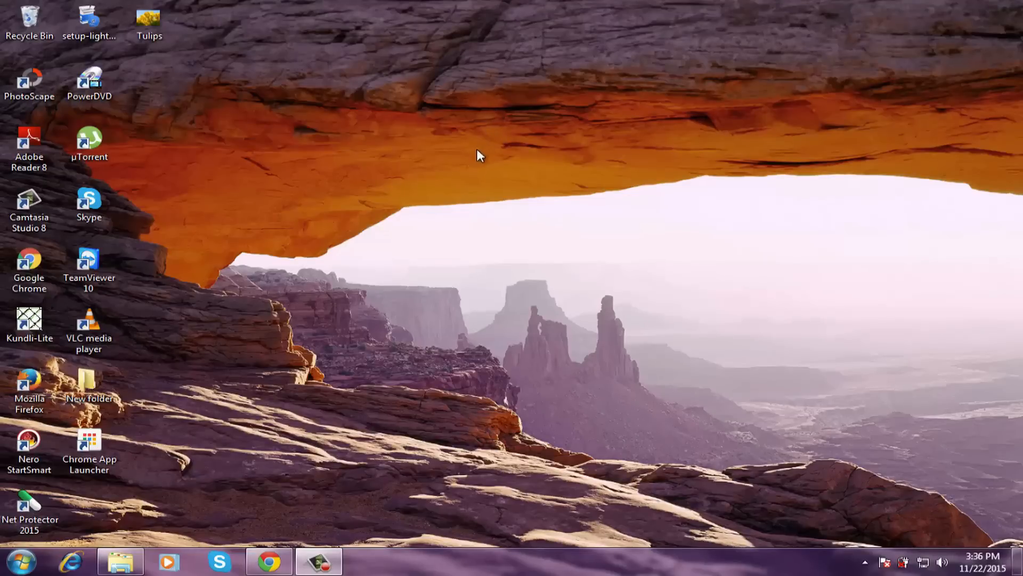
Reach dropbox.com in Chrome and sign in to the Dropbox account
left_click(269, 562)
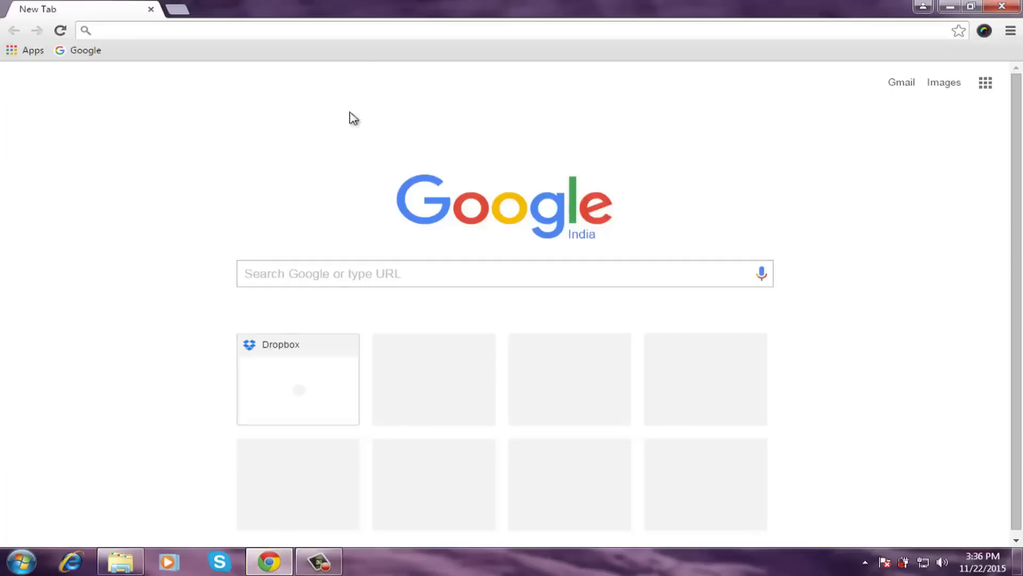
type("dropbox.com")
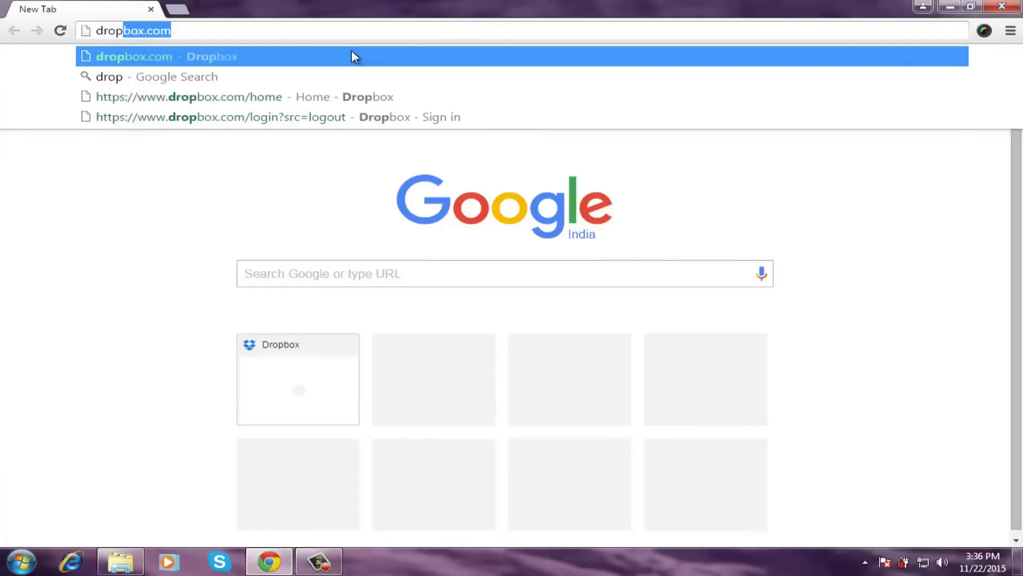
key("Return")
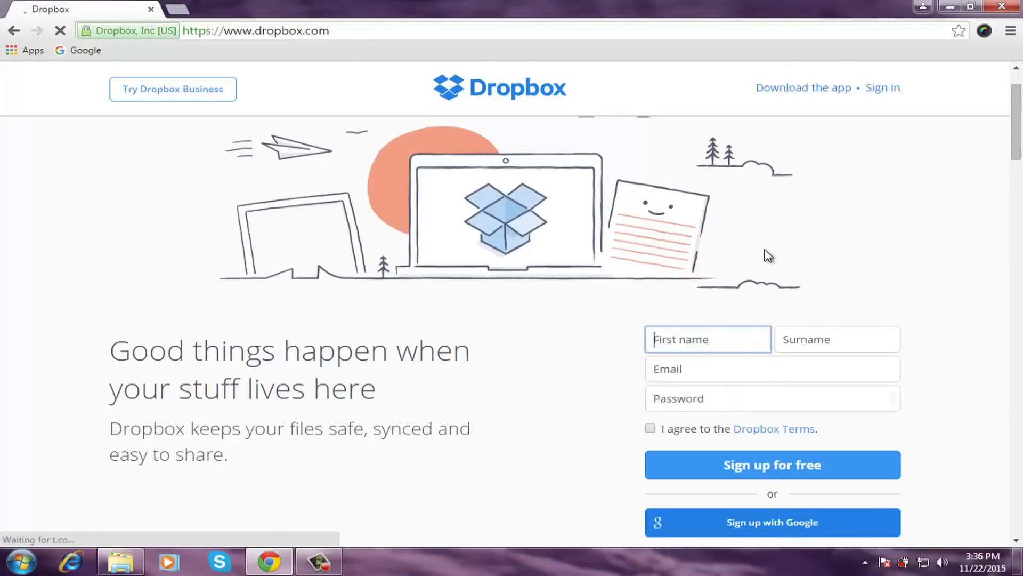
left_click(884, 87)
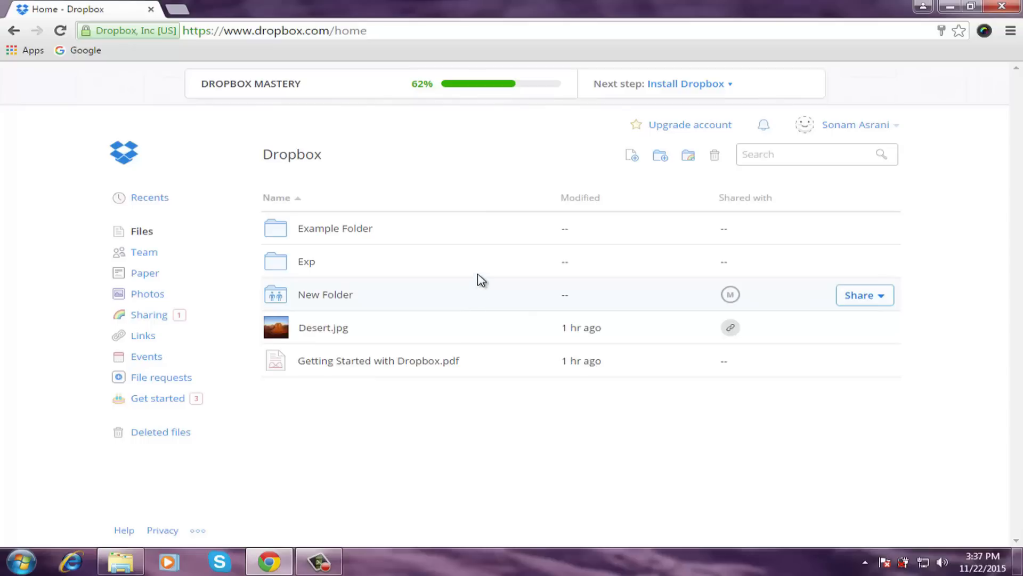
Upload the Tulips image from the computer into the Dropbox file list
left_click(633, 157)
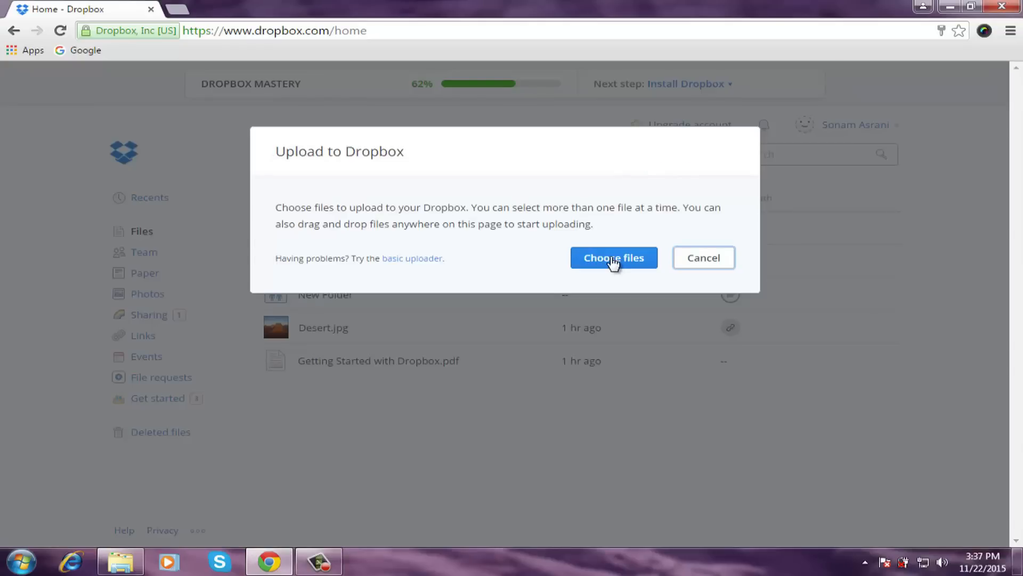
left_click(614, 261)
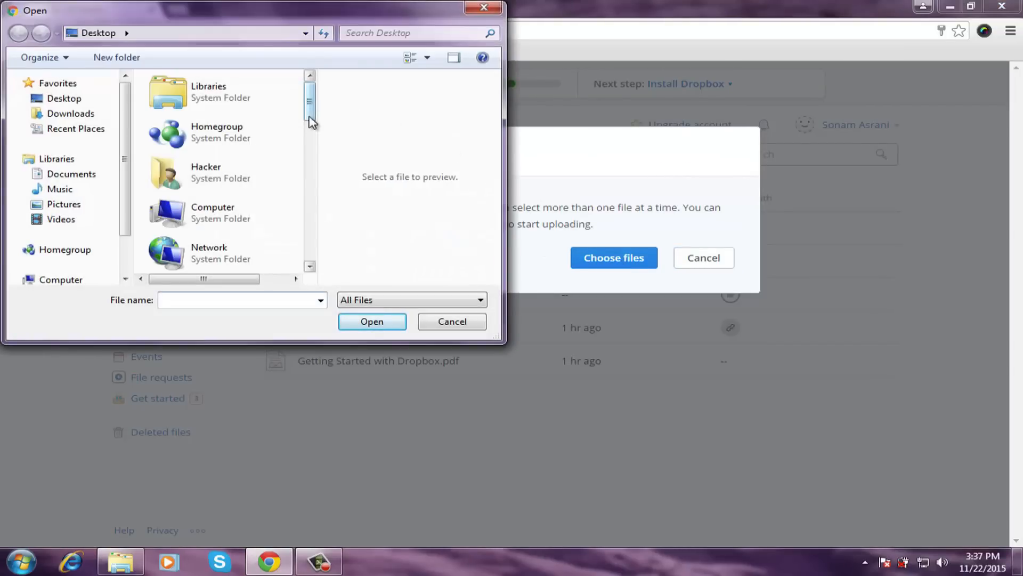
left_click_drag(311, 100, 310, 256)
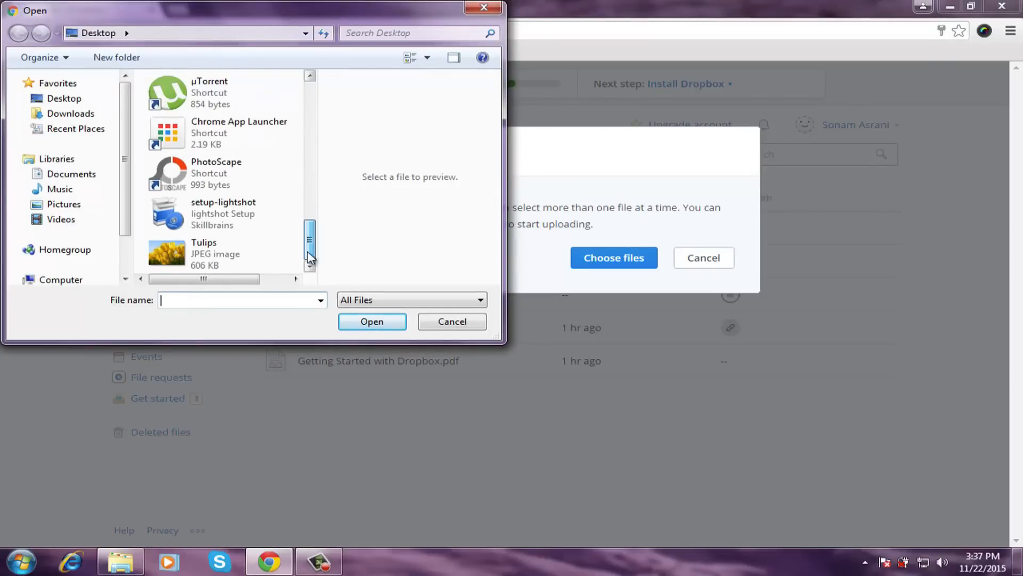
left_click(224, 253)
left_click(372, 321)
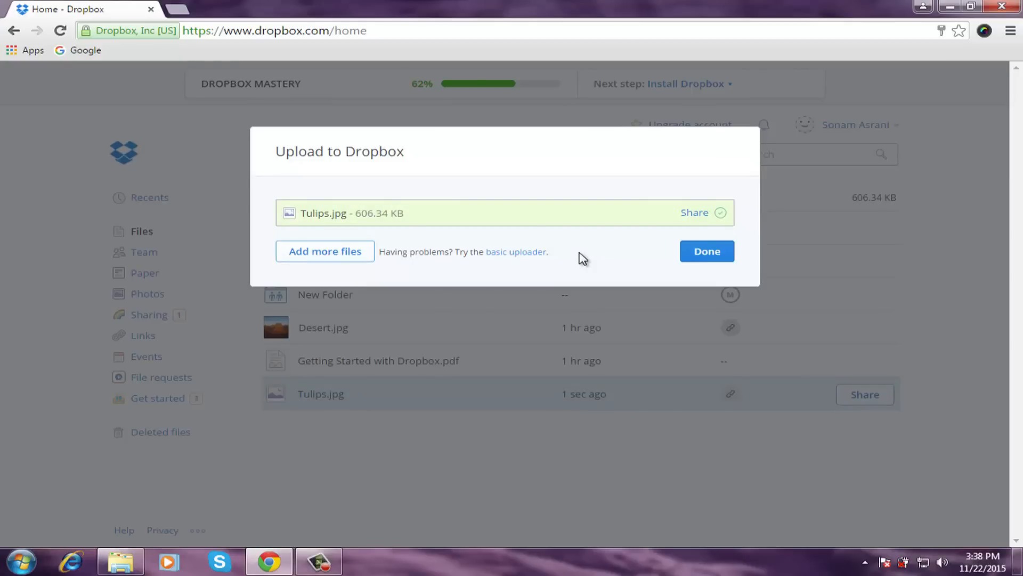
Create a share link for Tulips.jpg and add the suggested contact as its recipient
left_click(694, 211)
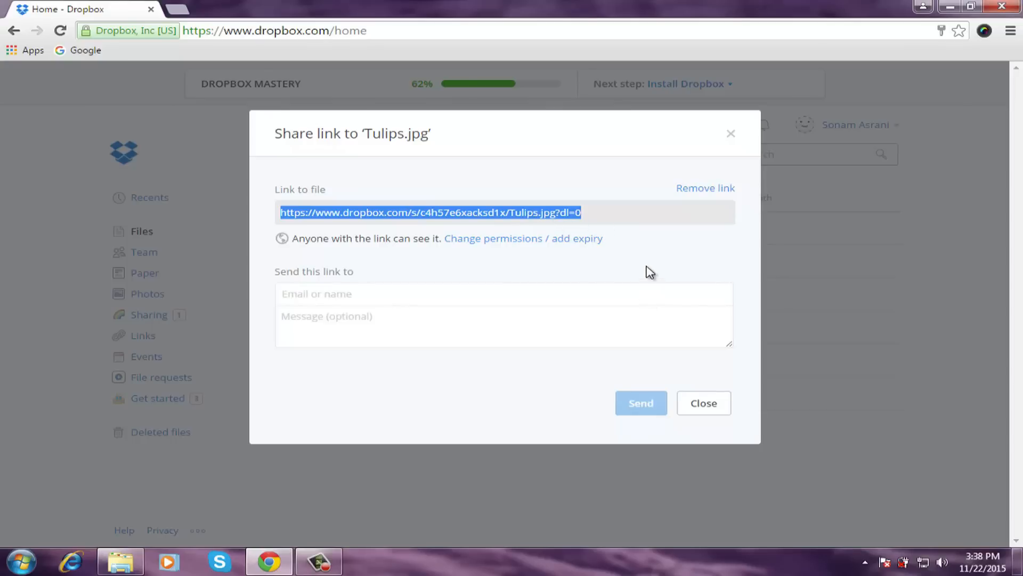
left_click(574, 297)
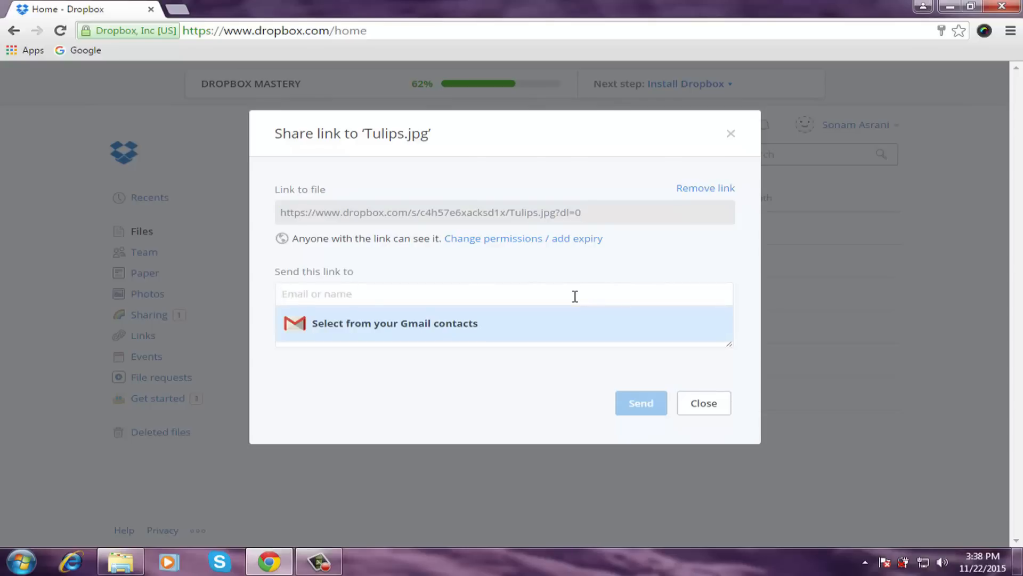
type("sona")
key("Return")
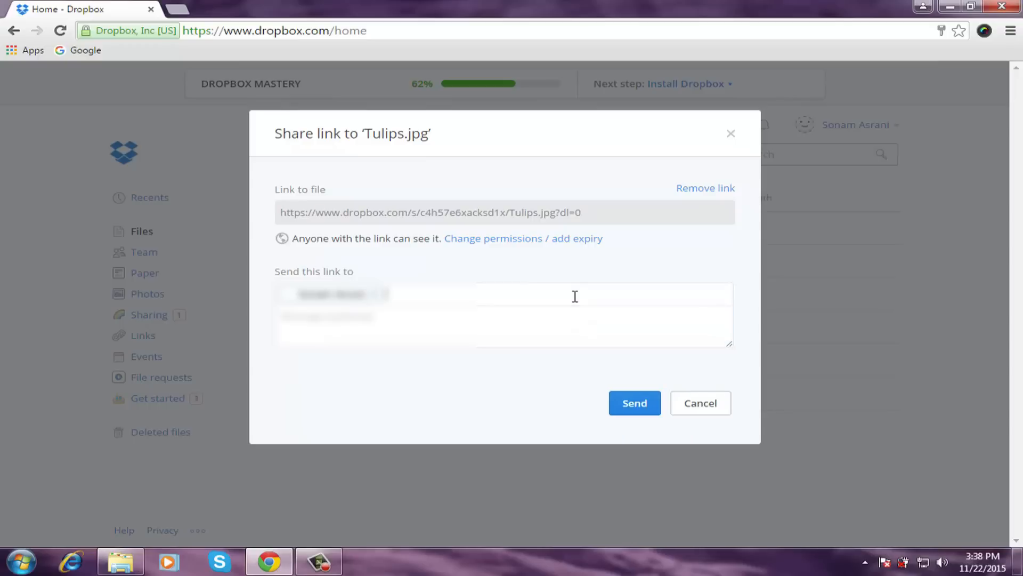
left_click(422, 328)
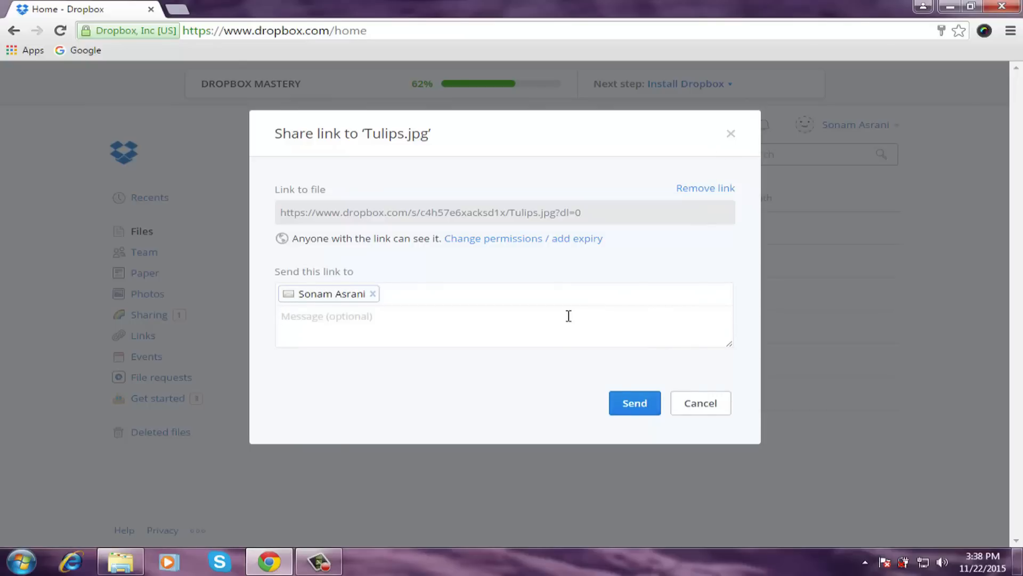
Generate a view-only share link for Example Folder and return to the file list
left_click(733, 139)
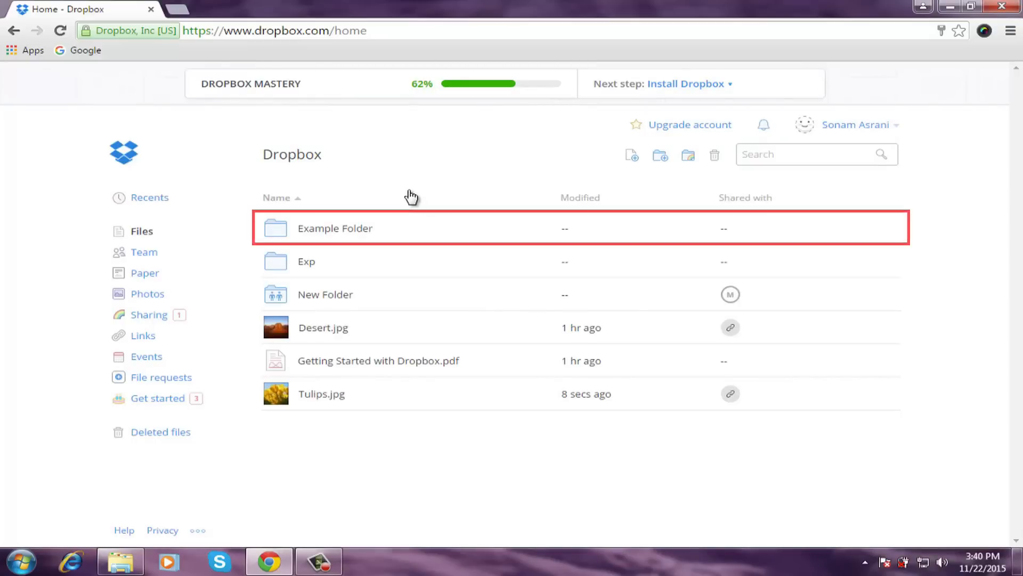
left_click(438, 232)
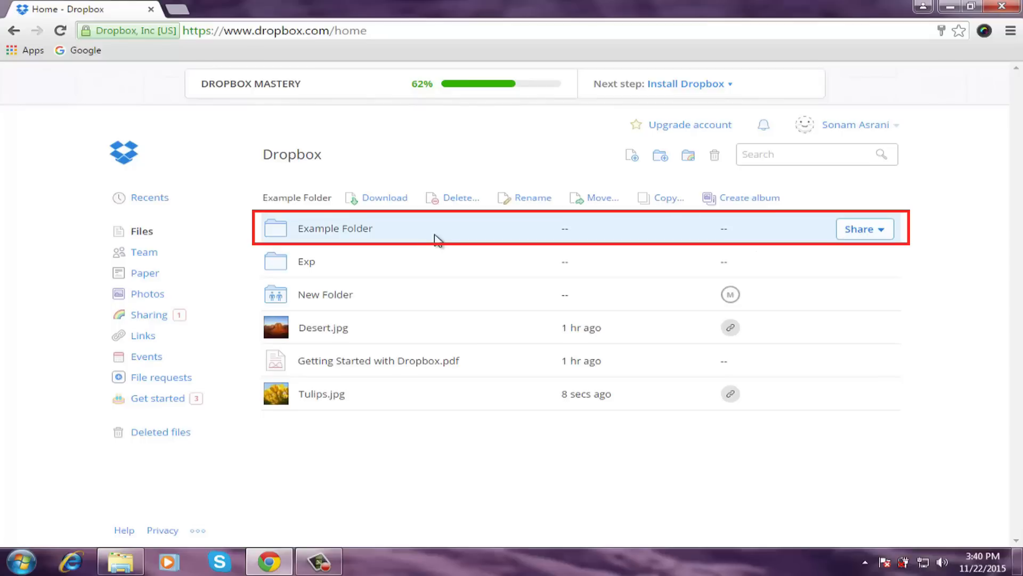
left_click(887, 232)
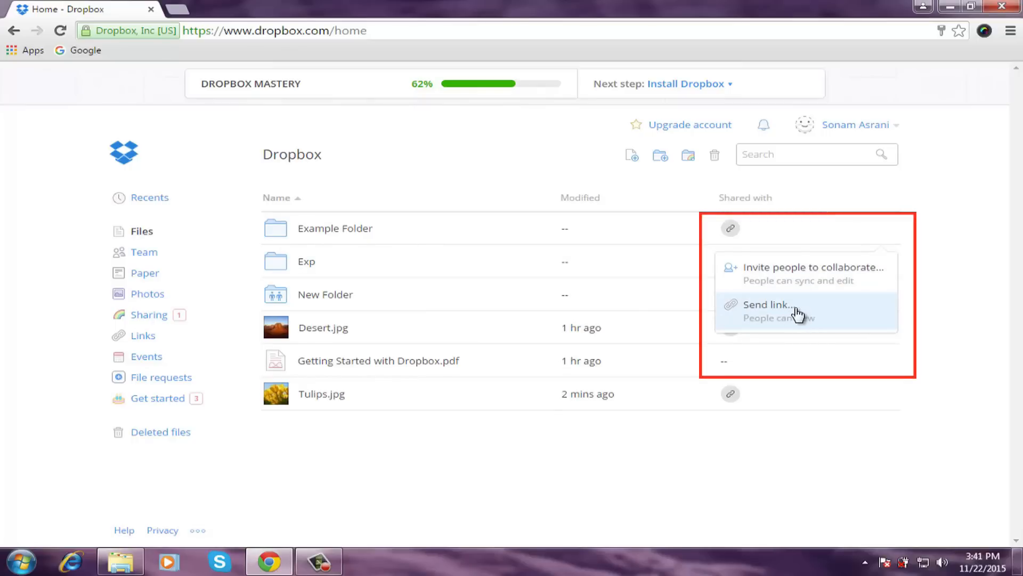
left_click(798, 314)
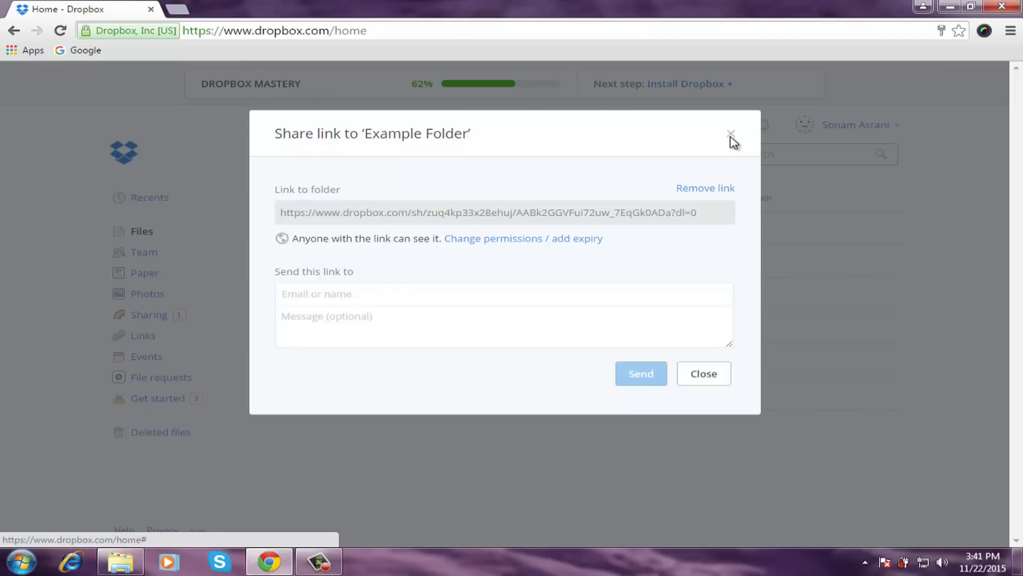
left_click(734, 140)
left_click(880, 235)
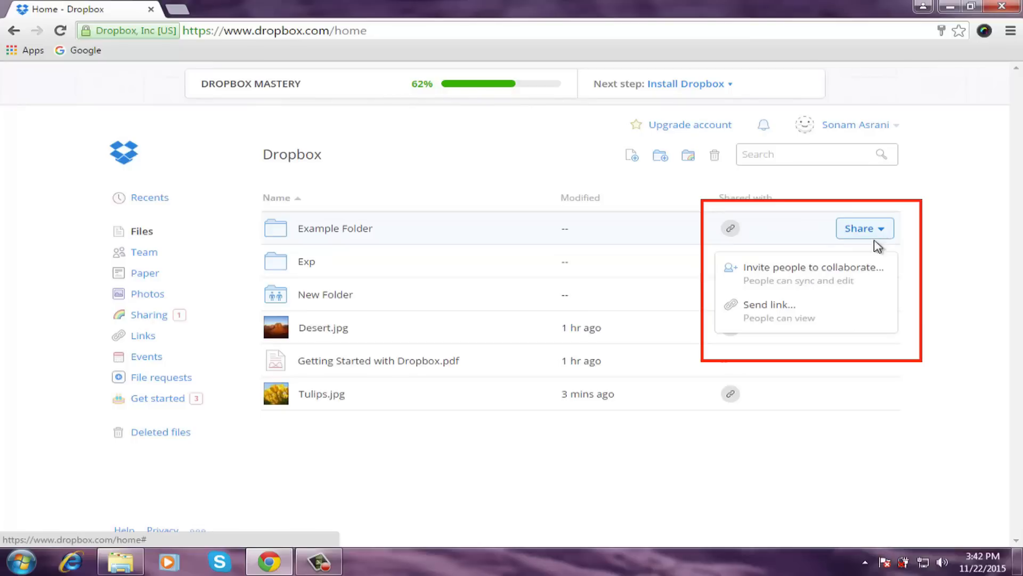
left_click(810, 272)
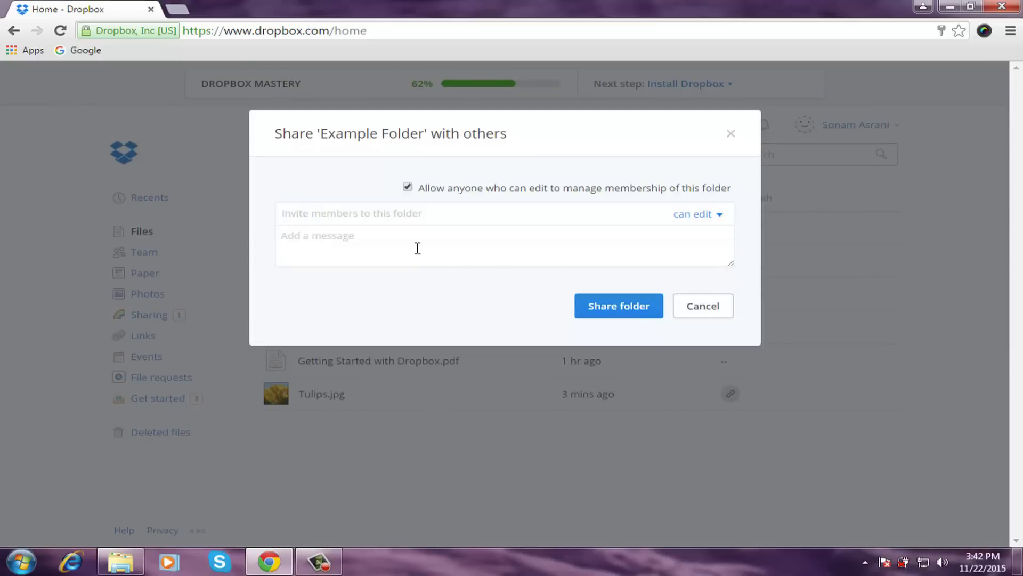
left_click(407, 215)
type("s")
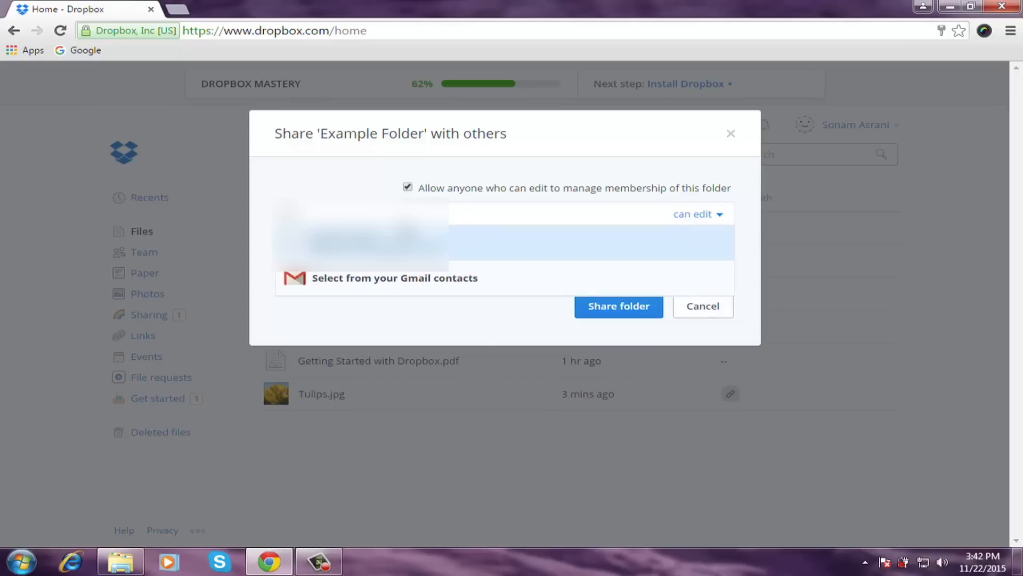
left_click(406, 236)
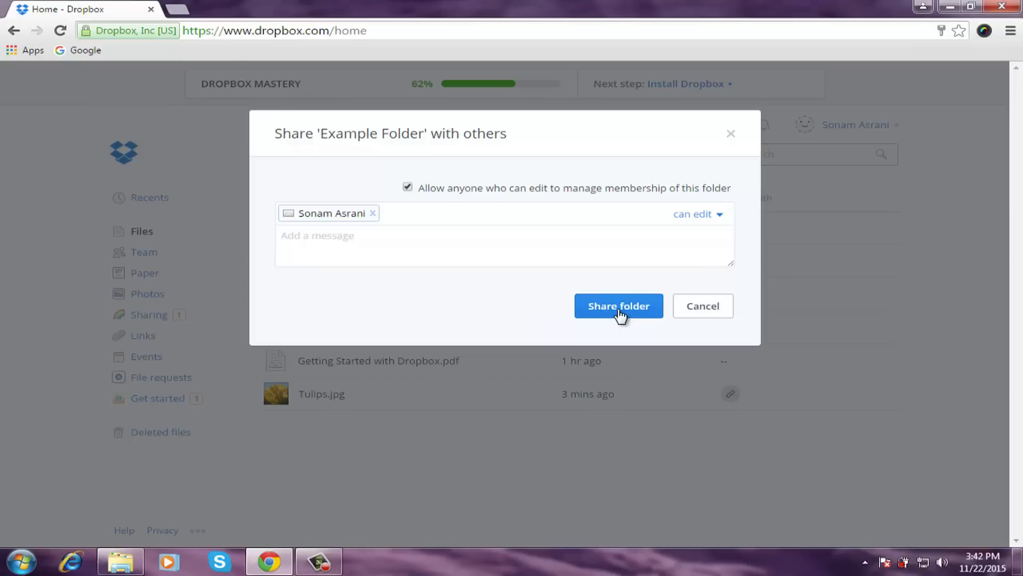
left_click(703, 305)
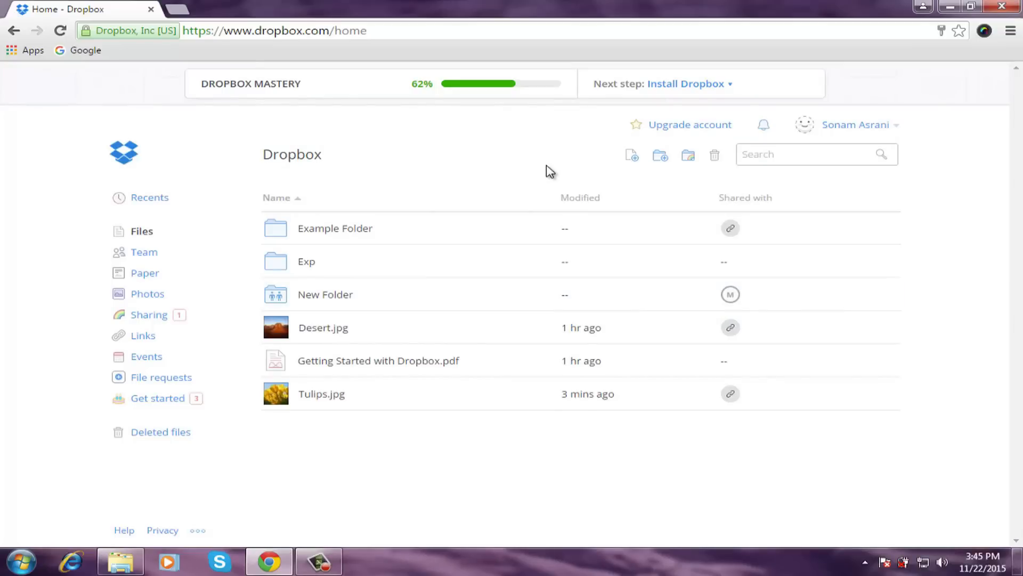
Create a shared folder named 'exp folder' with the suggested contact invited as a member
left_click(662, 160)
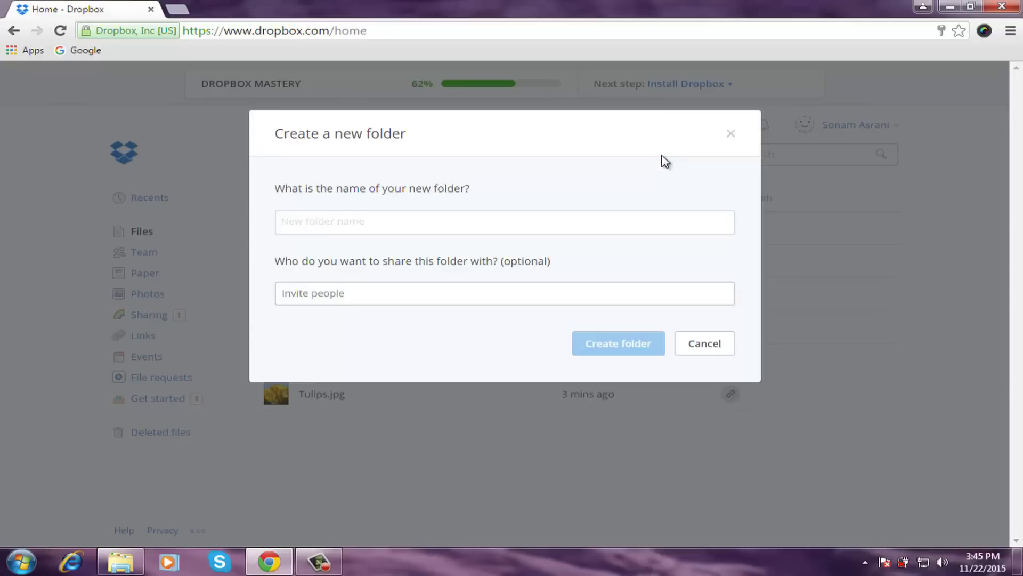
left_click(472, 224)
type("e")
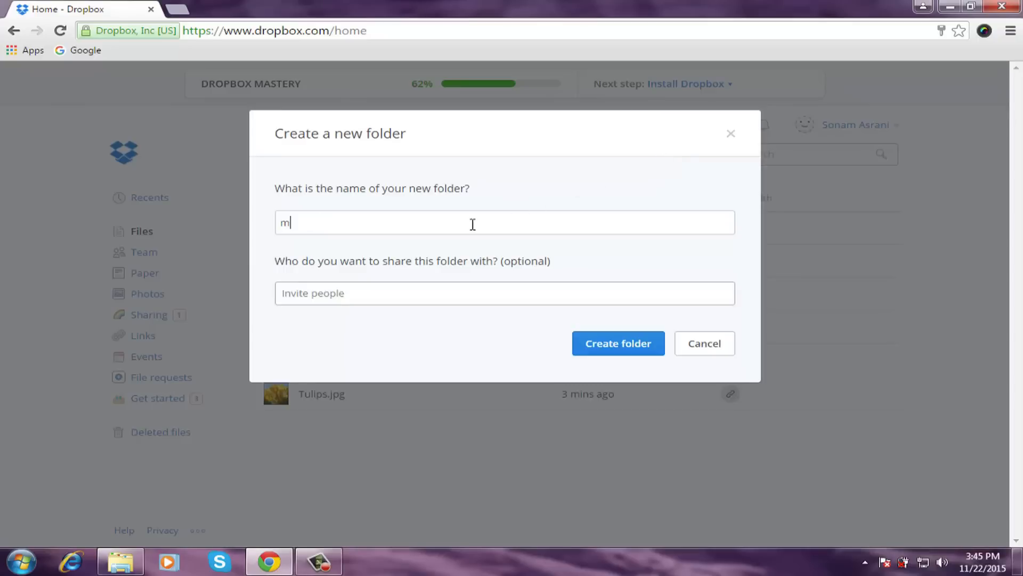
key("BackSpace")
type("exp ")
type("folder")
left_click(382, 290)
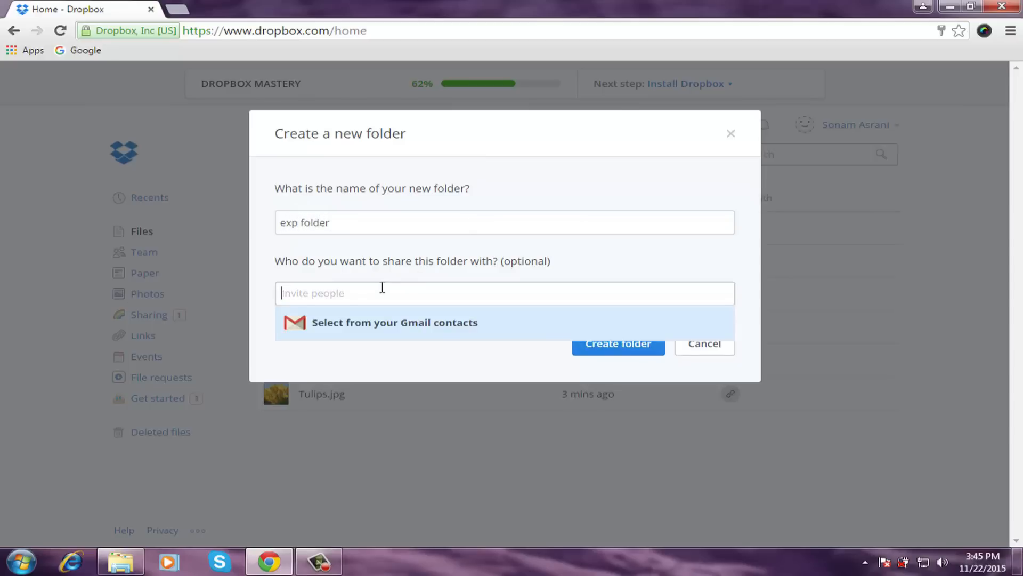
type("s")
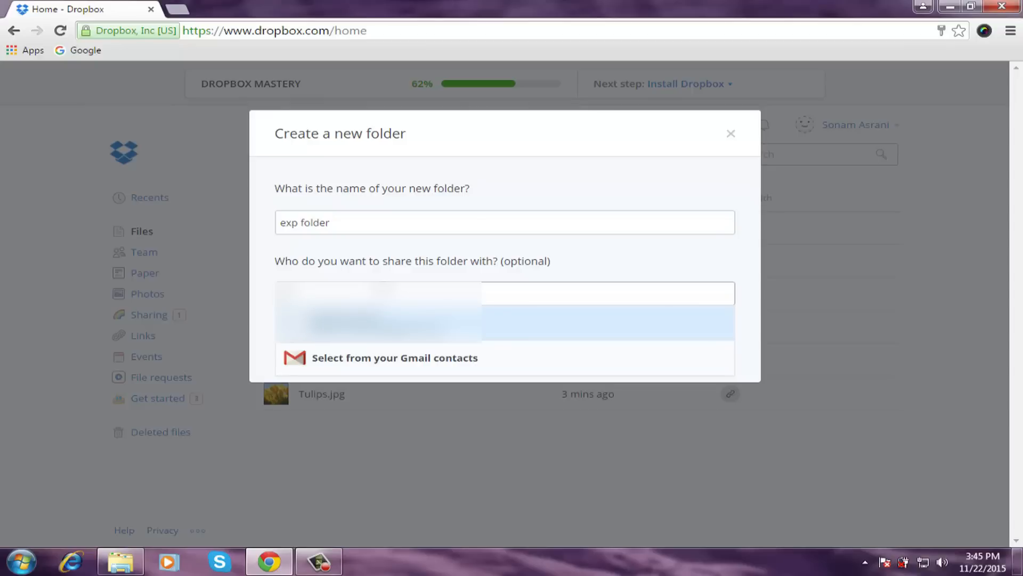
left_click(388, 328)
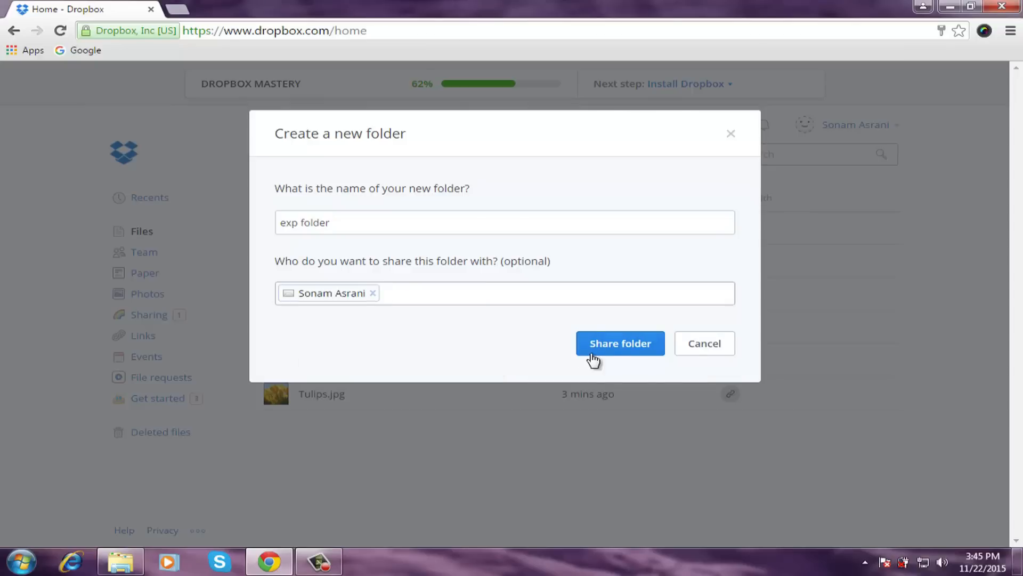
left_click(616, 345)
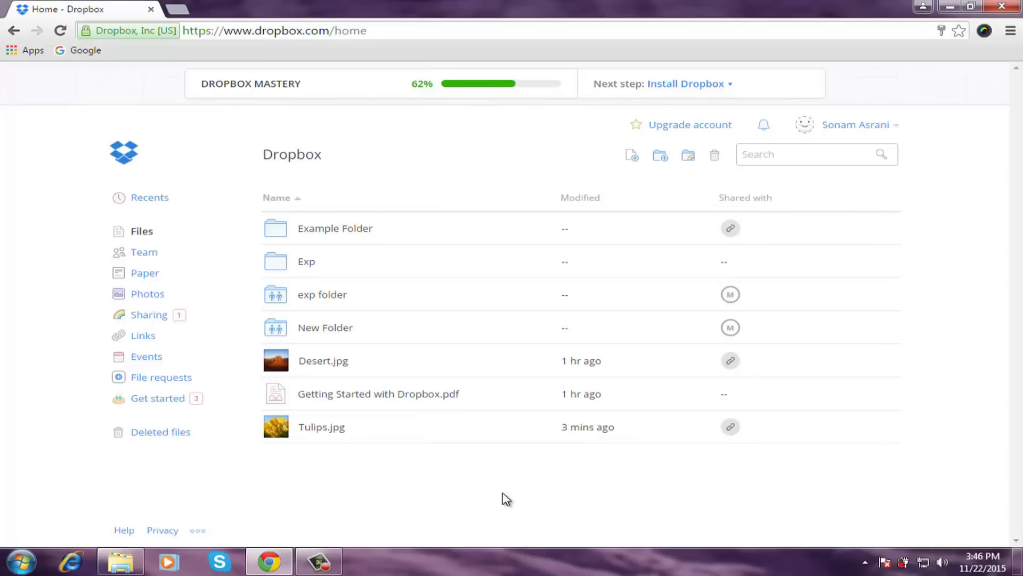
Uninvite the pending contact from exp folder's members so only the owner remains
left_click(485, 295)
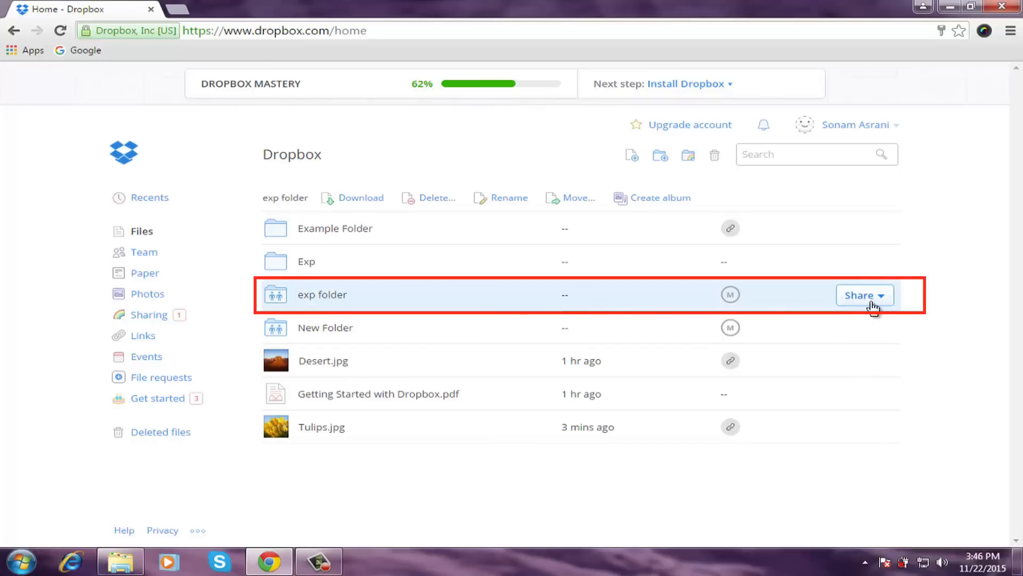
left_click(883, 304)
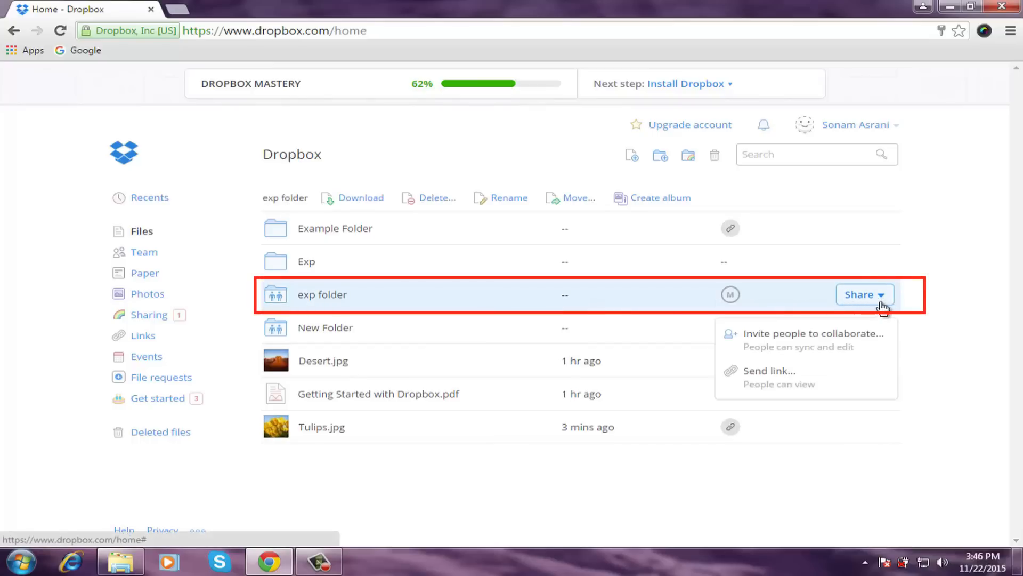
left_click(787, 339)
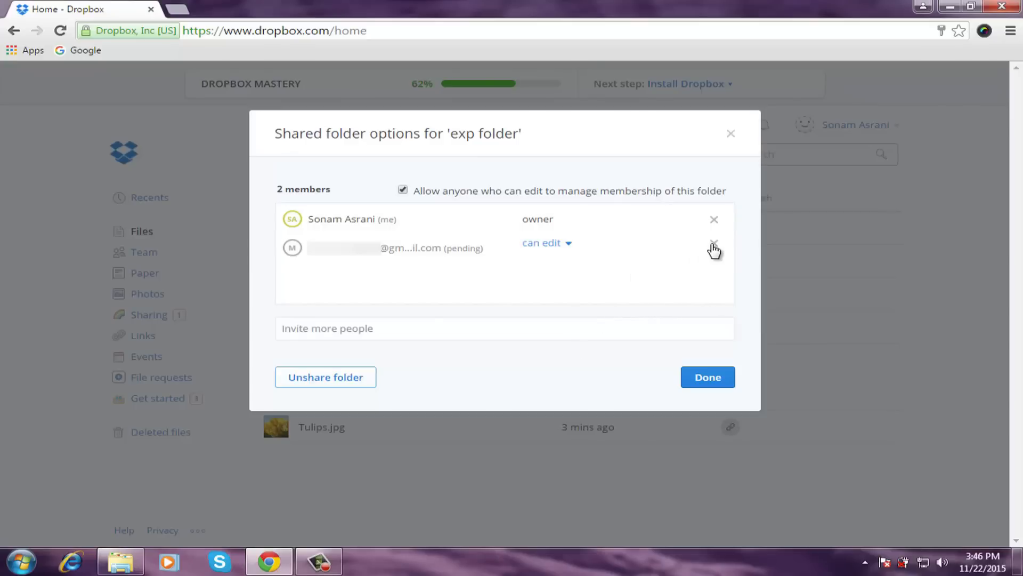
left_click(714, 244)
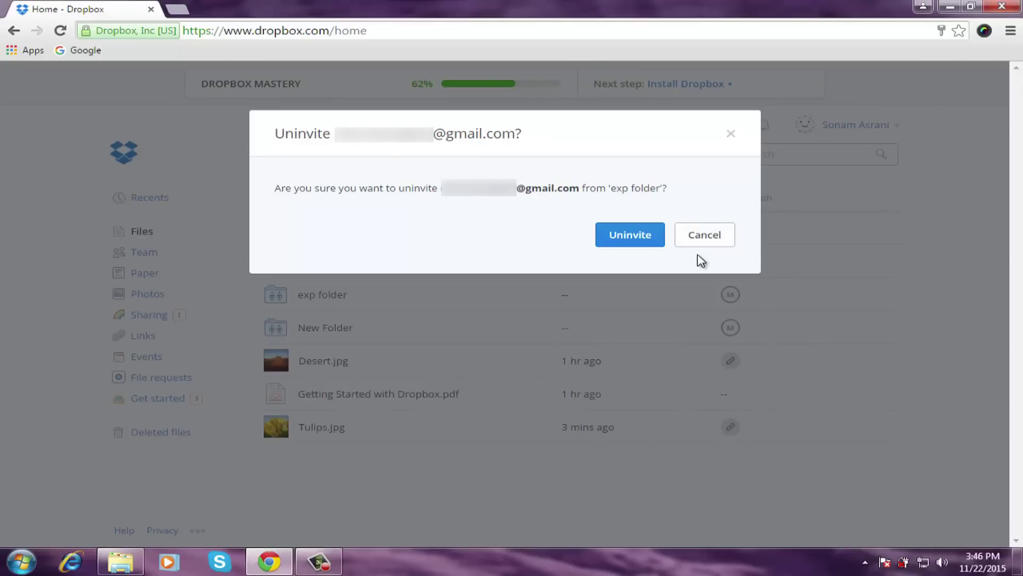
left_click(631, 237)
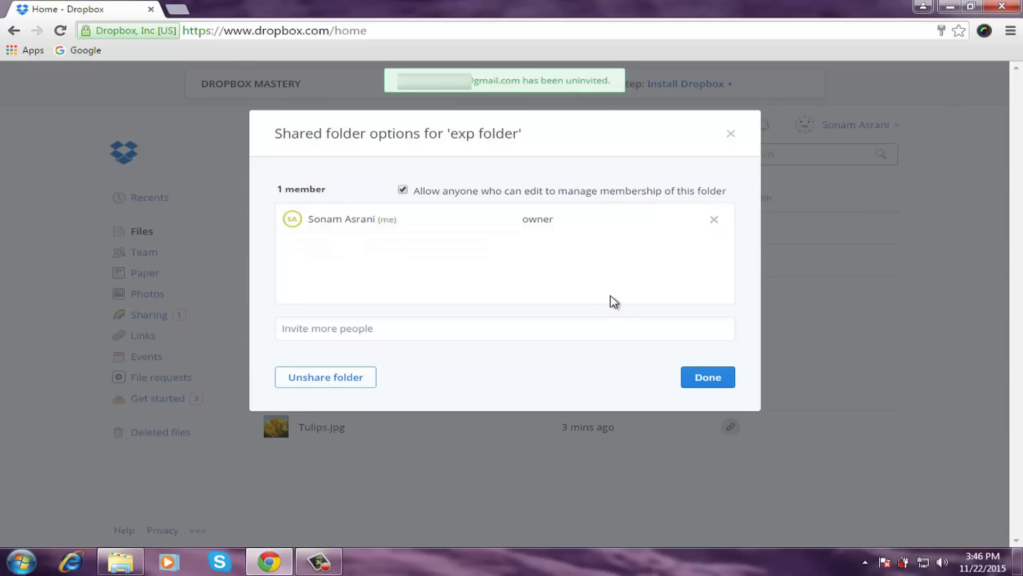
left_click(700, 382)
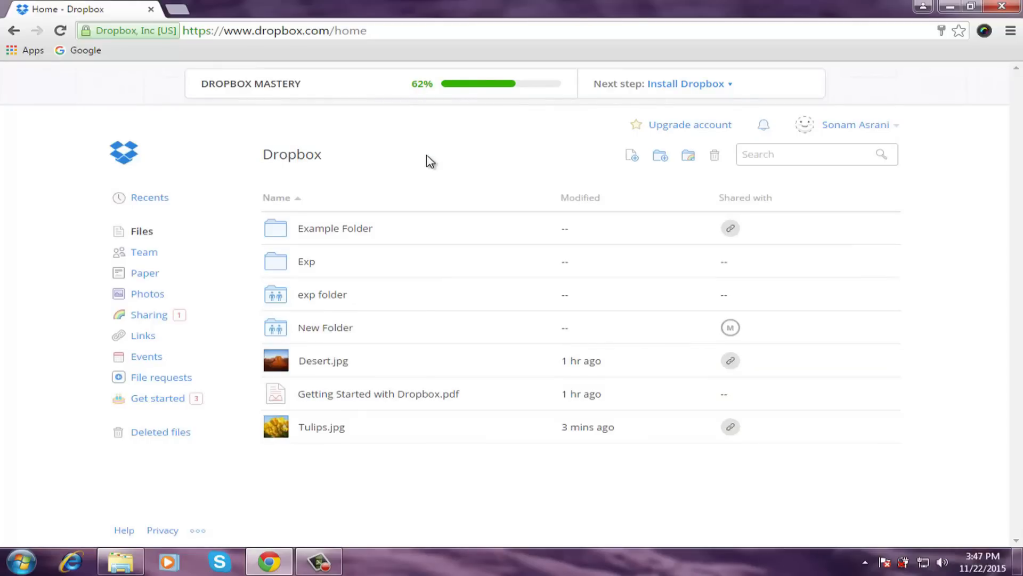
Download New Folder as a zipped folder and save it to the computer
left_click(392, 332)
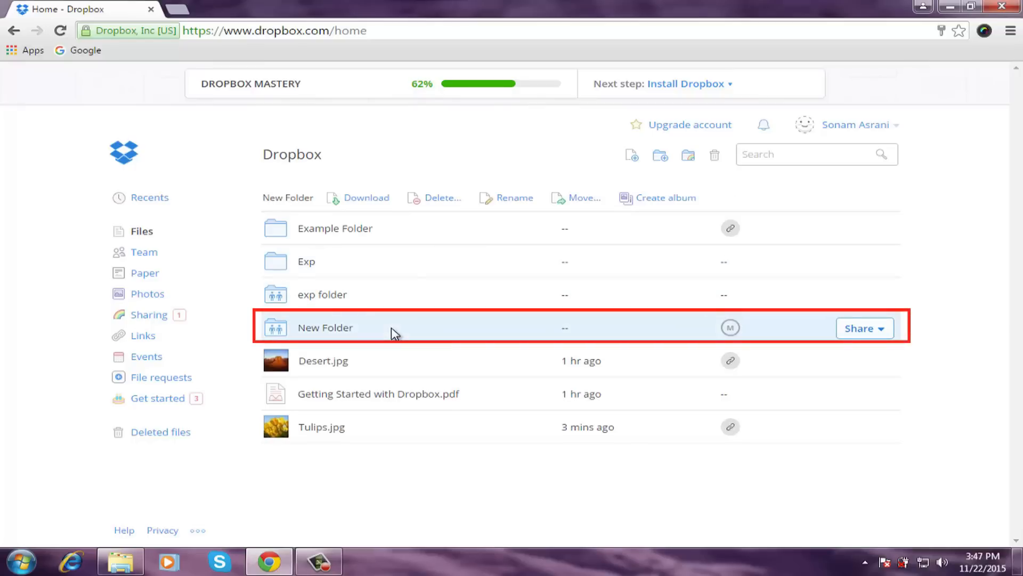
left_click(366, 201)
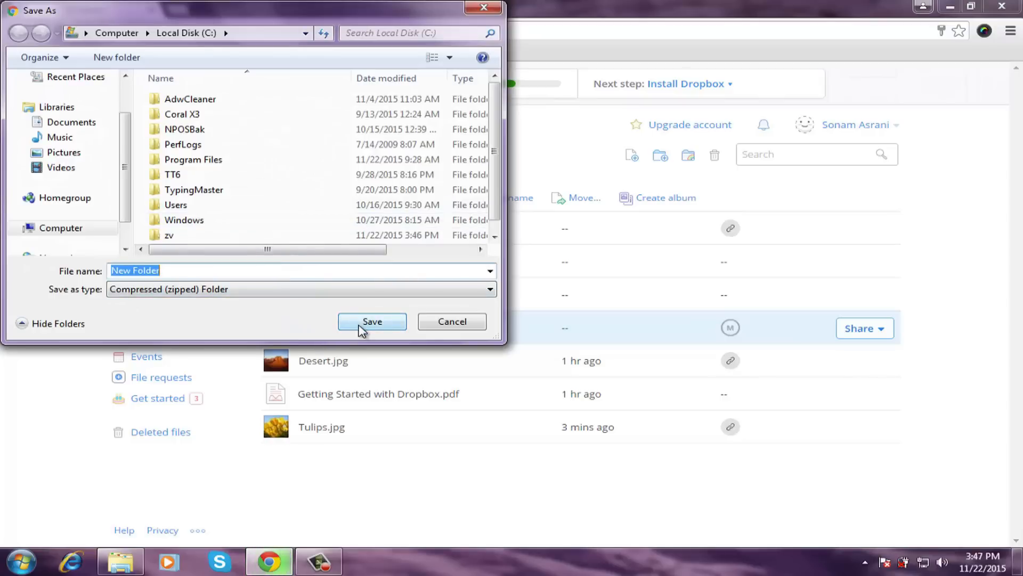
left_click(452, 322)
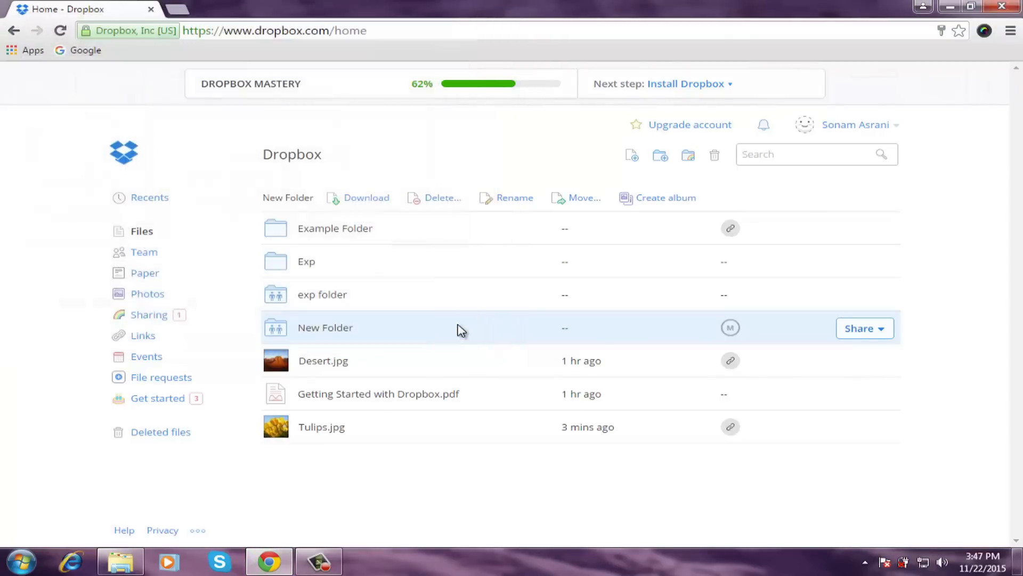